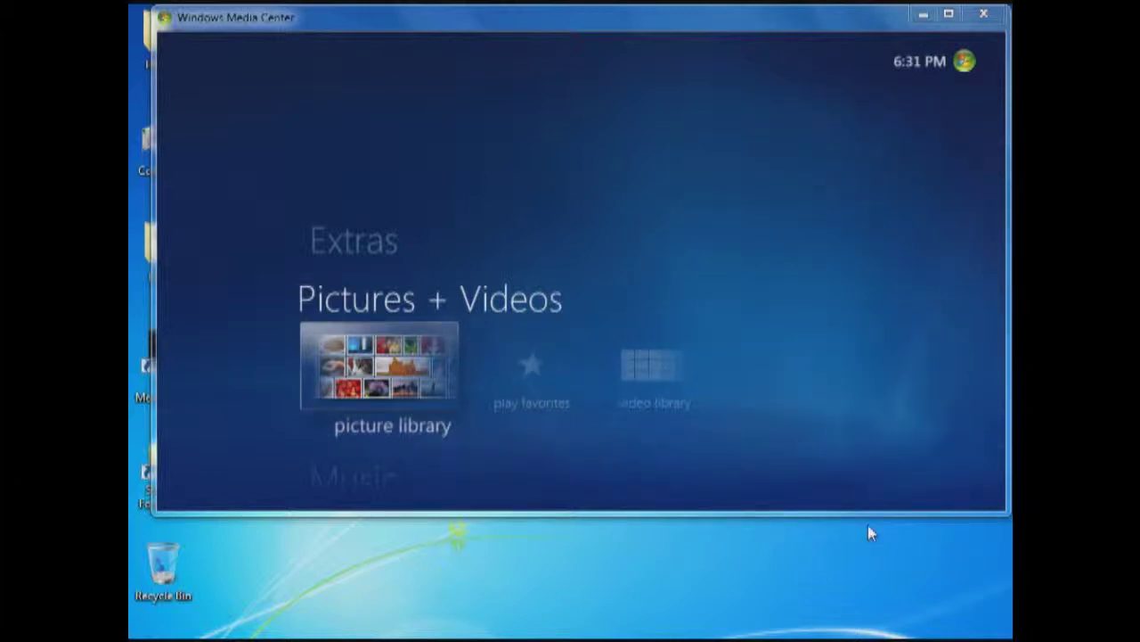
Launch Windows Media Center Connector from All Programs in the Start menu
mouse_move(939, 374)
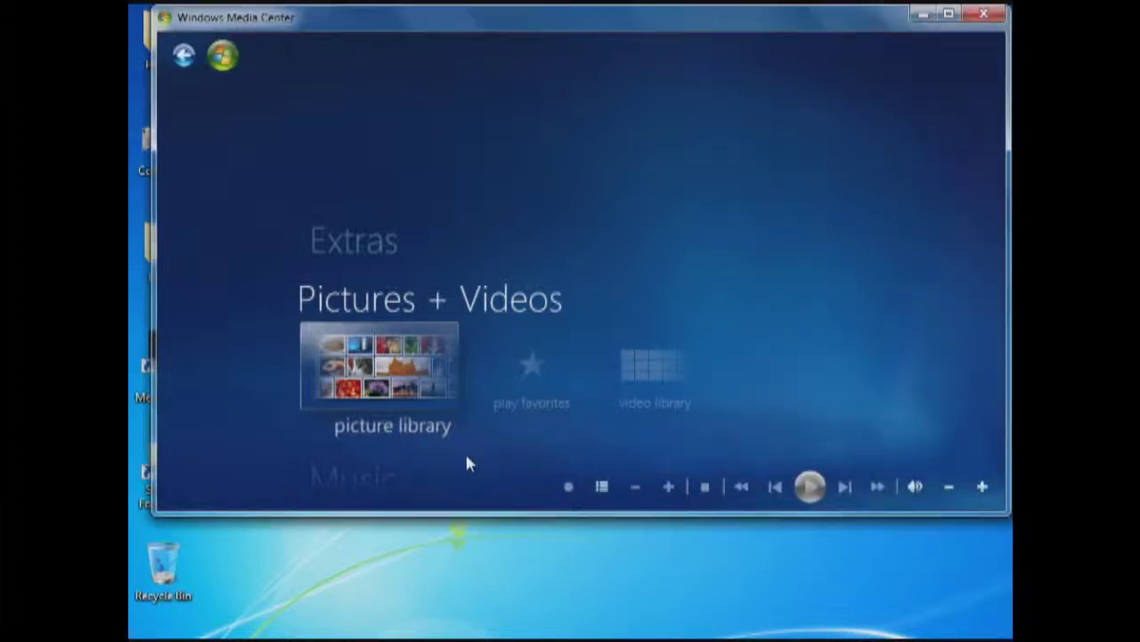
scroll(428, 438, down, 2)
scroll(429, 438, down, 2)
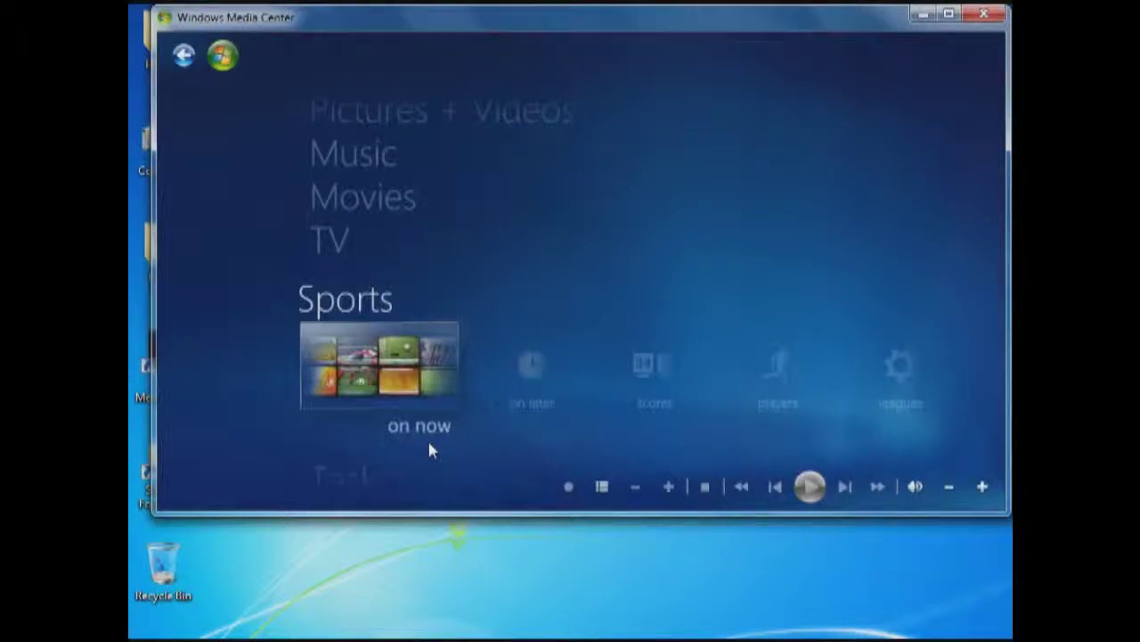
scroll(429, 444, up, 4)
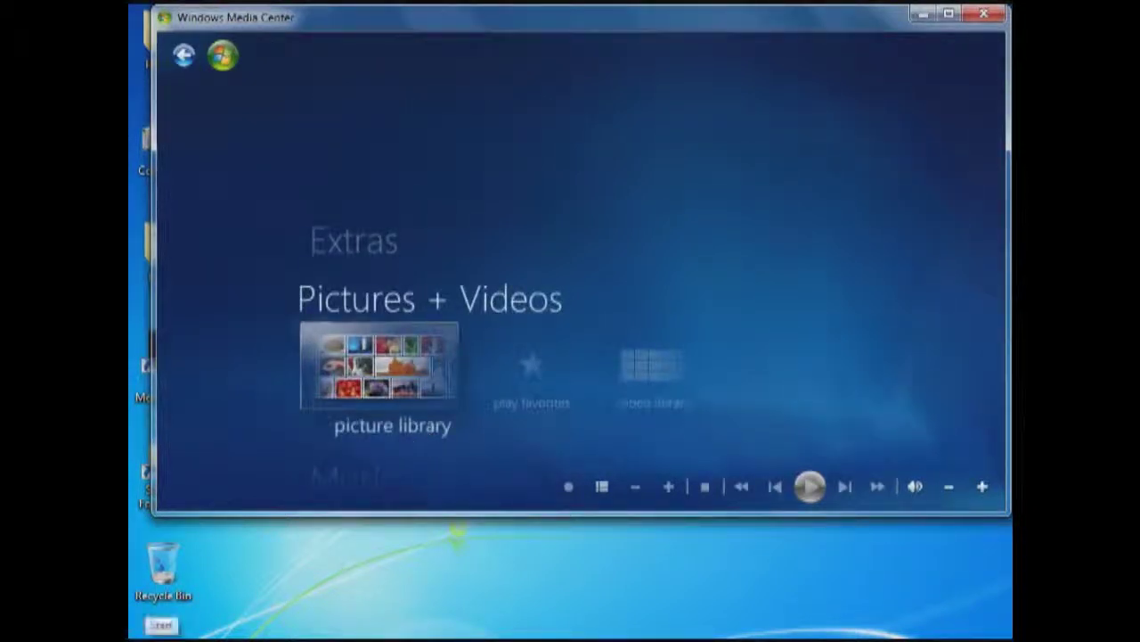
click(148, 633)
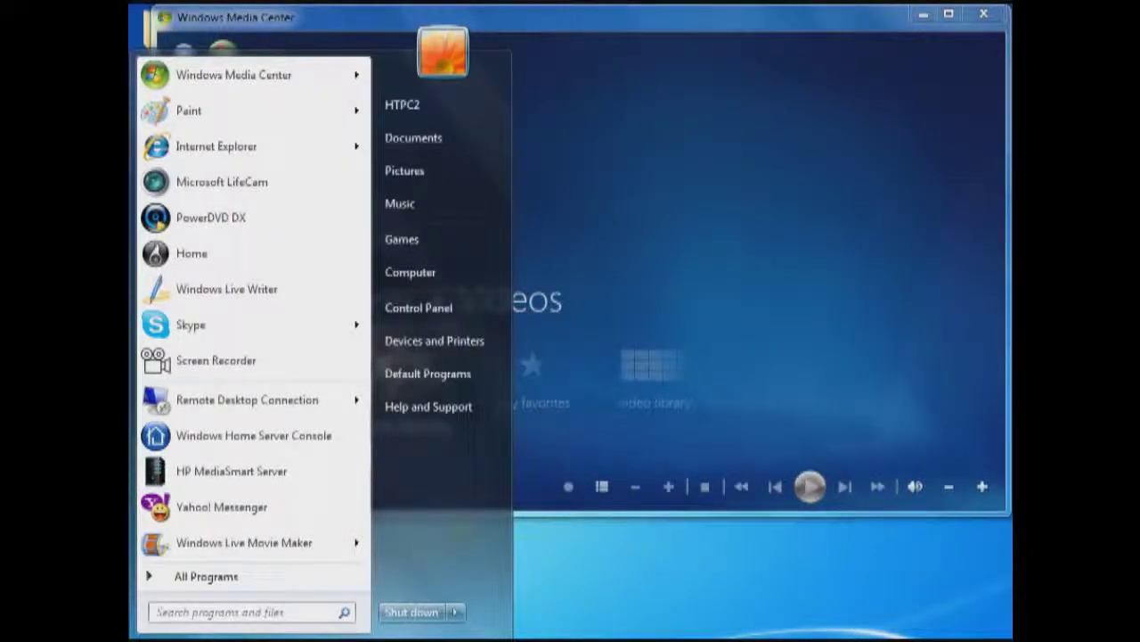
click(207, 579)
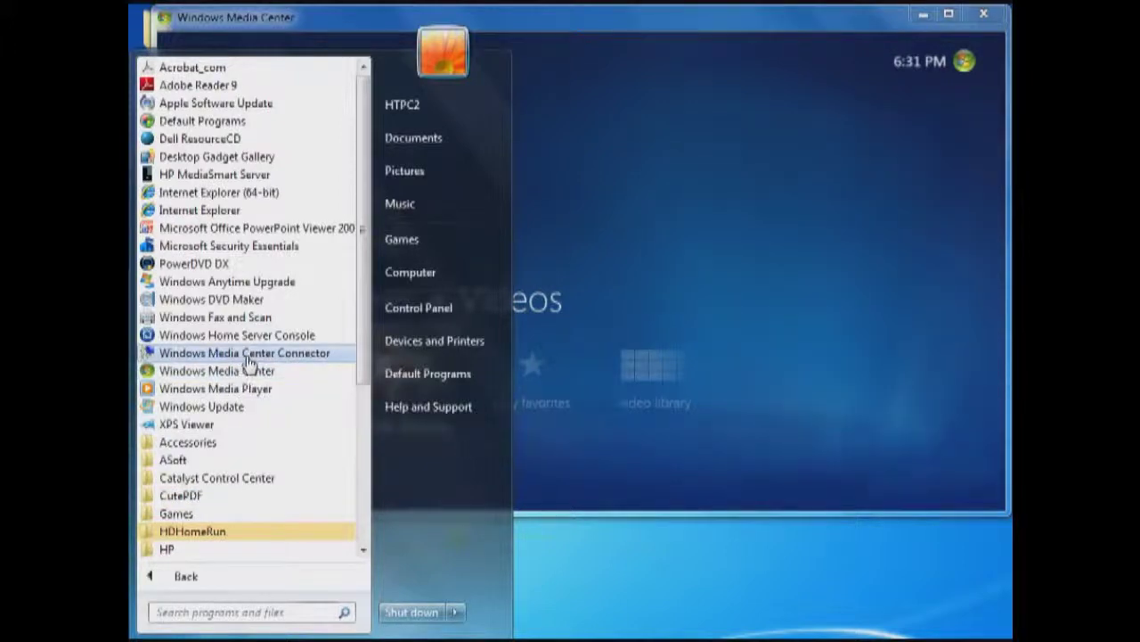
click(248, 363)
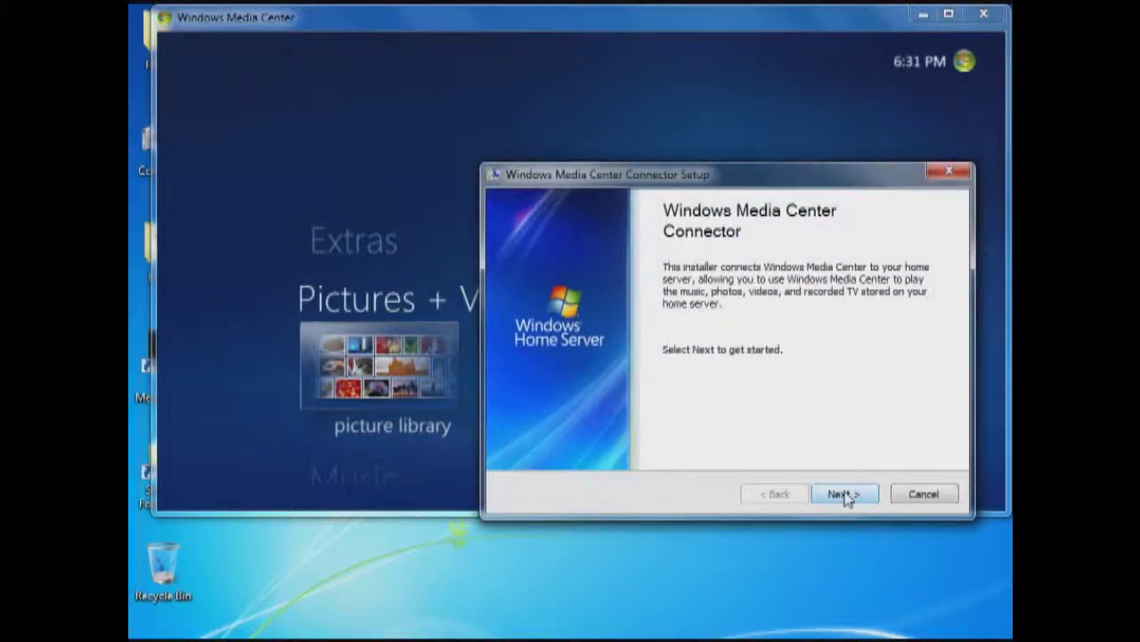
Log on with the Home Server password and choose 'Do not restart now' to finish setup
click(845, 496)
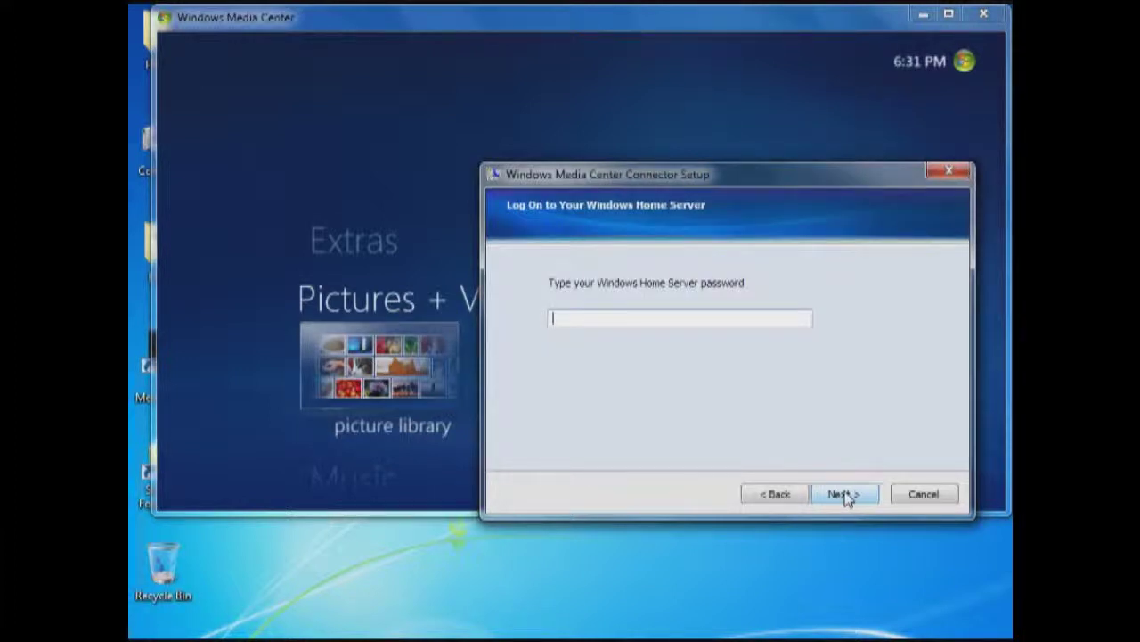
text(••)
key(BackSpace)
key(BackSpace)
text(••••••••)
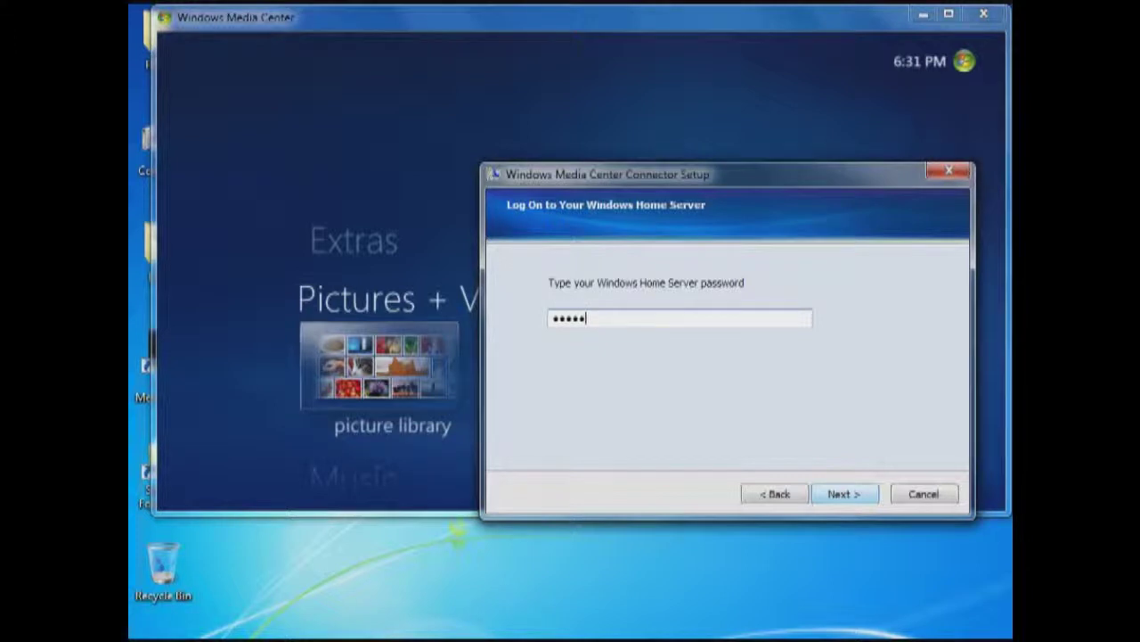
text(•)
click(836, 492)
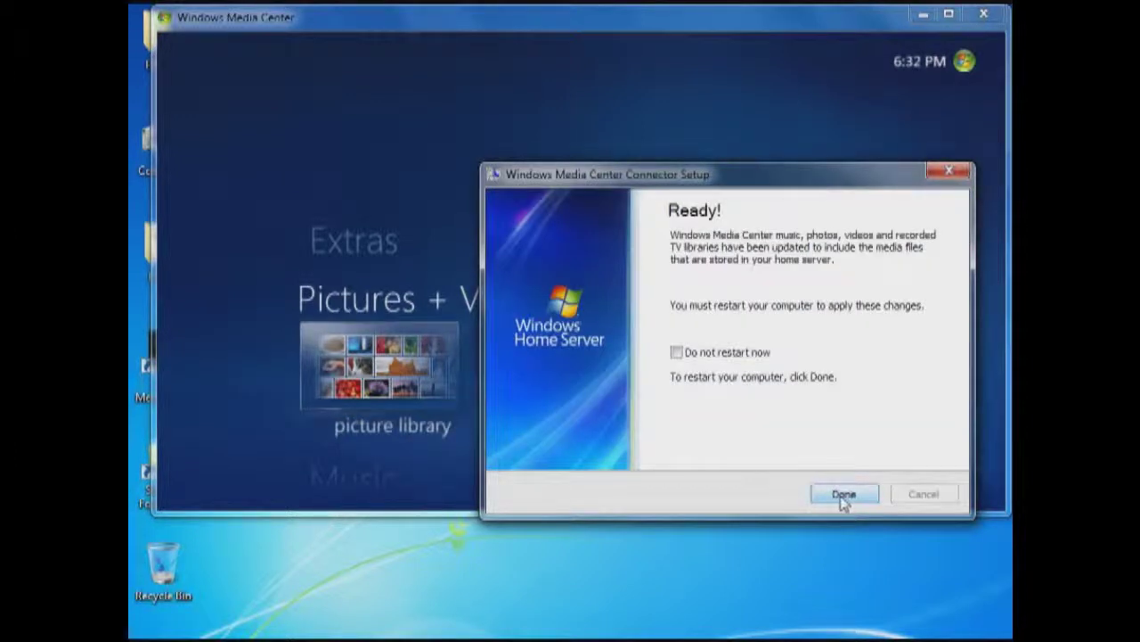
click(677, 353)
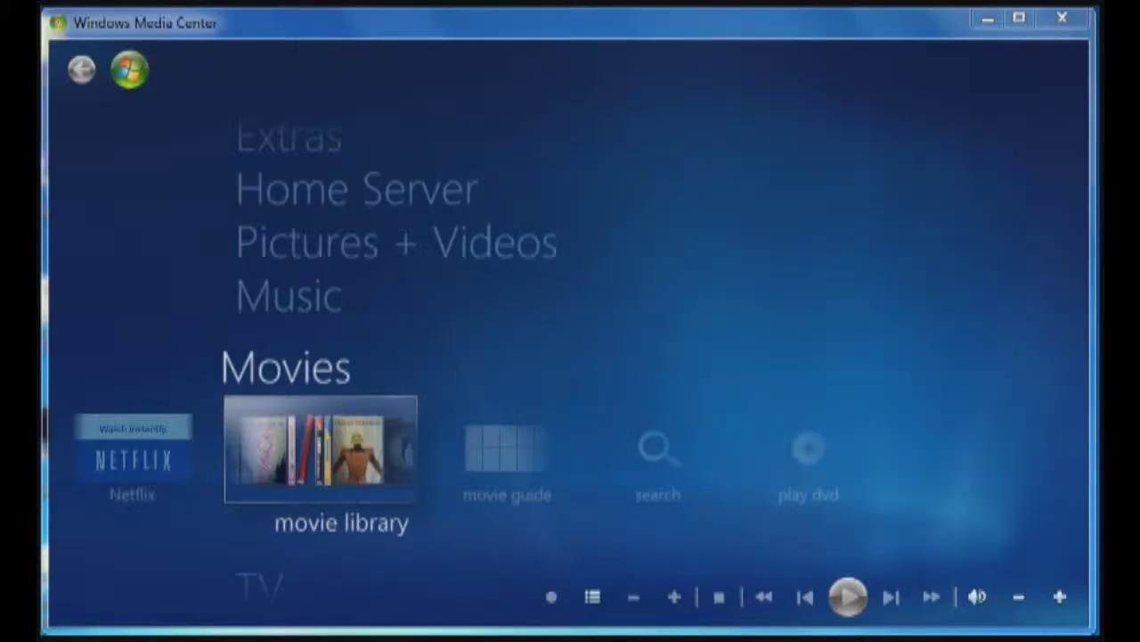
Select Home Server in the main menu and open its console view
click(322, 194)
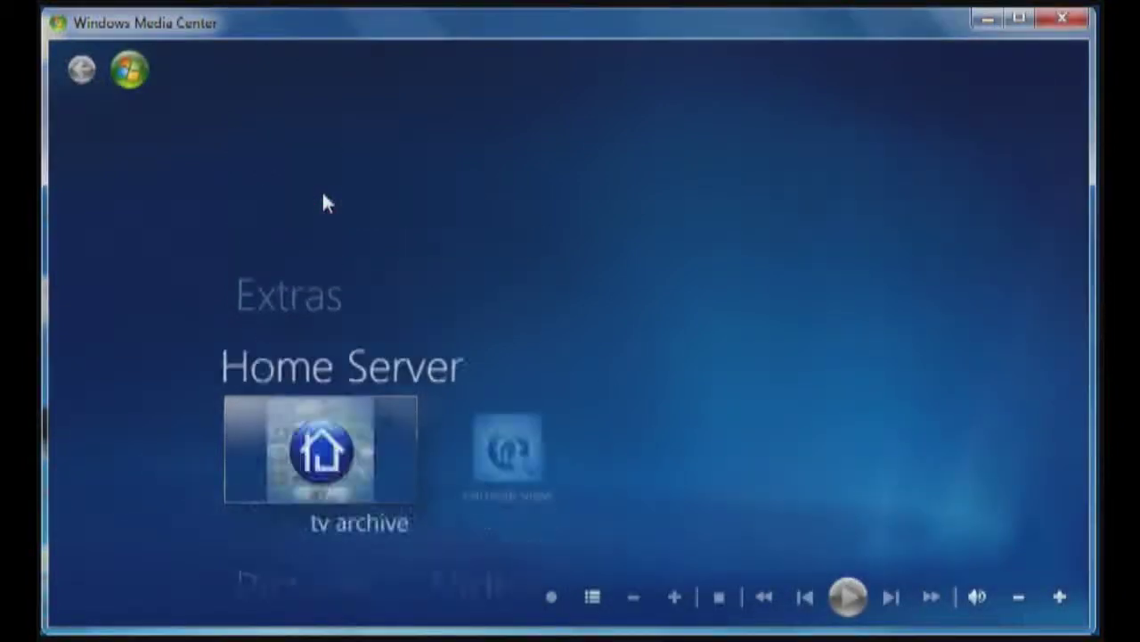
click(509, 474)
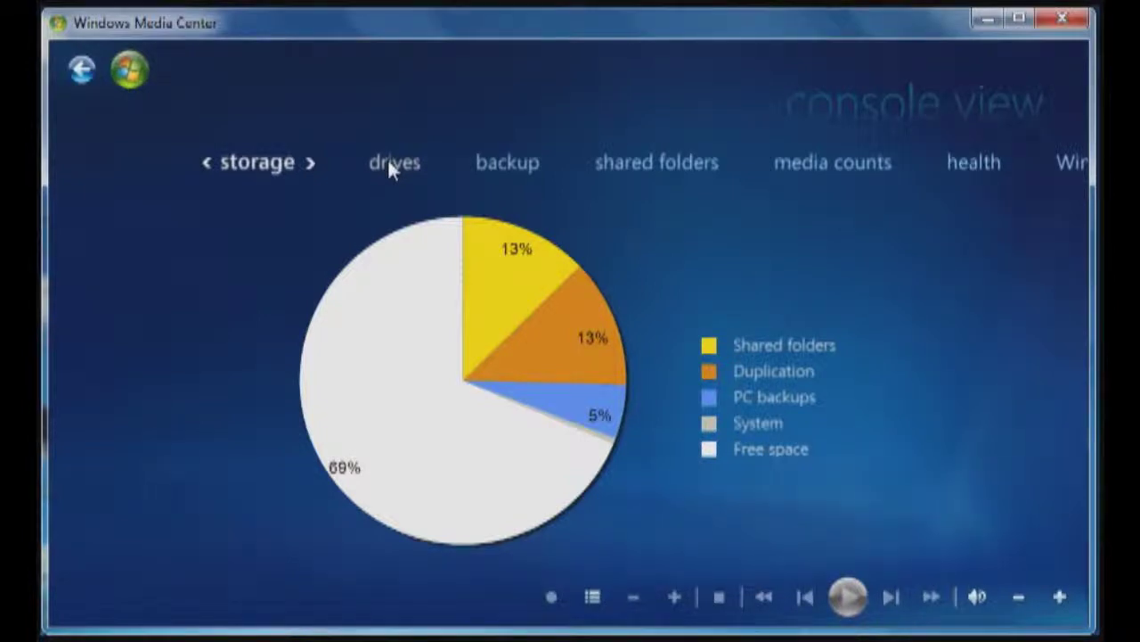
Step through the backup, shared folders and media counts tabs of the console
click(491, 169)
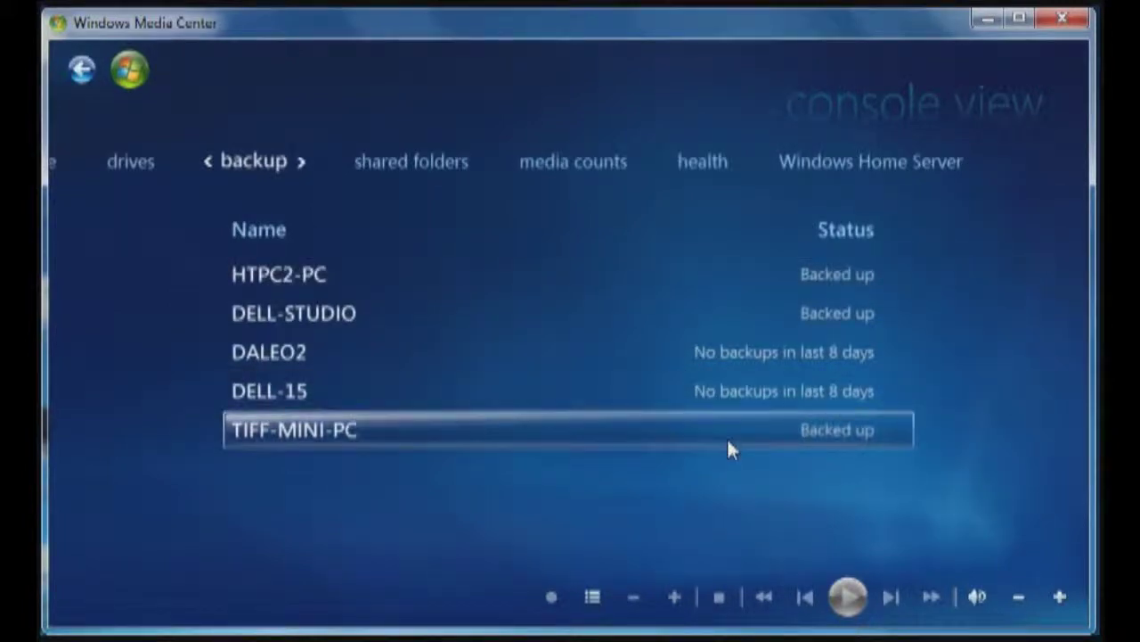
click(418, 168)
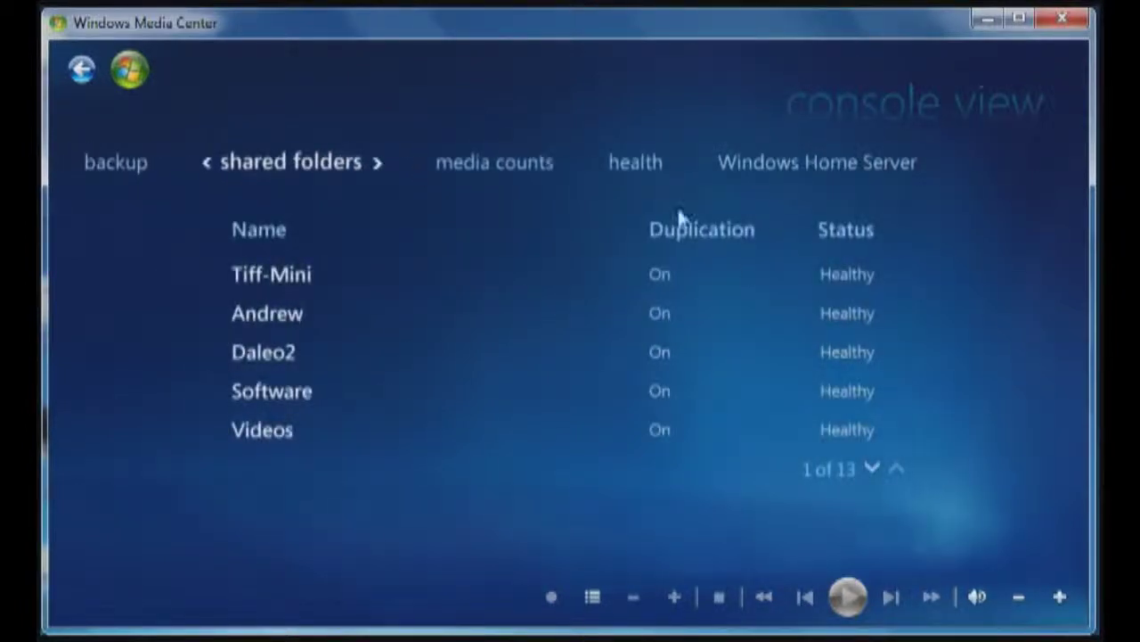
click(484, 158)
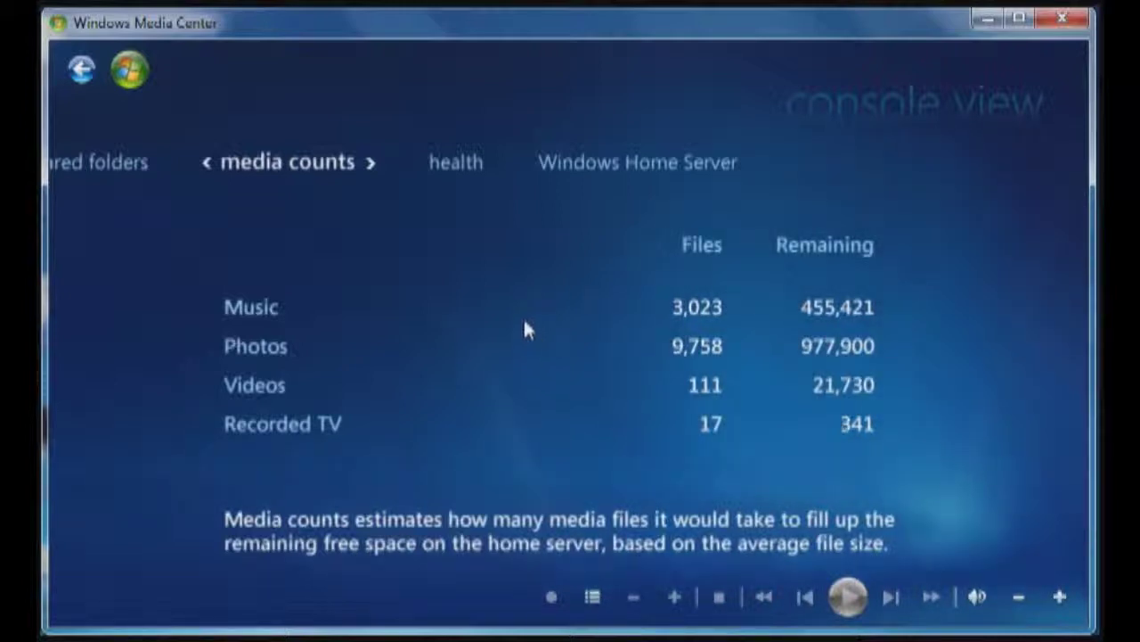
Return to the main menu, open the movie library and choose to manage its folders
click(78, 73)
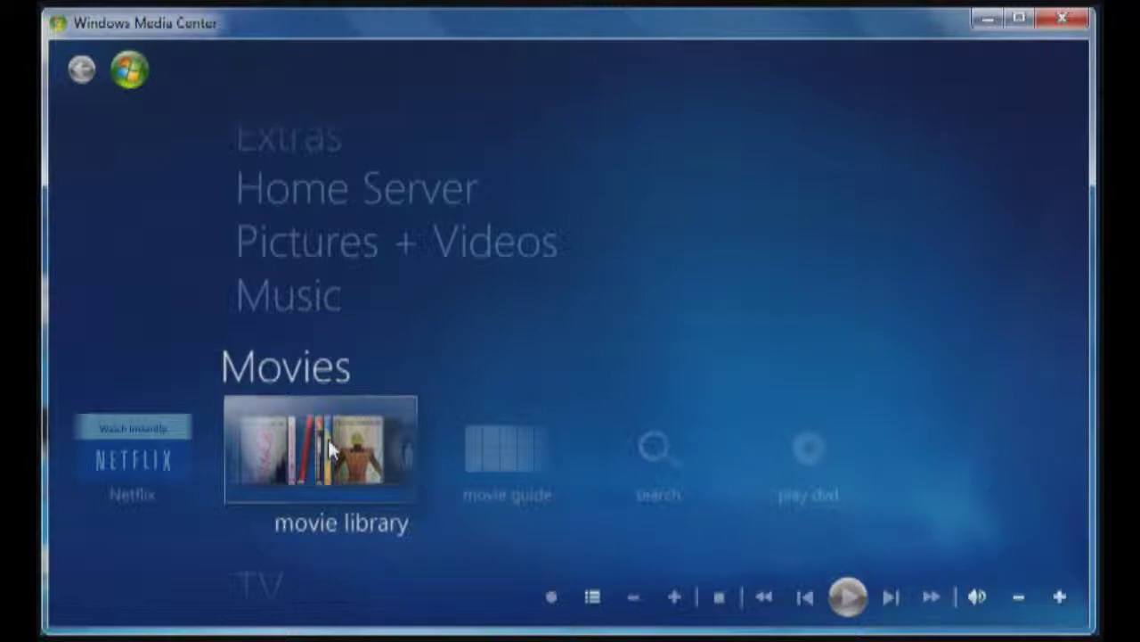
click(321, 497)
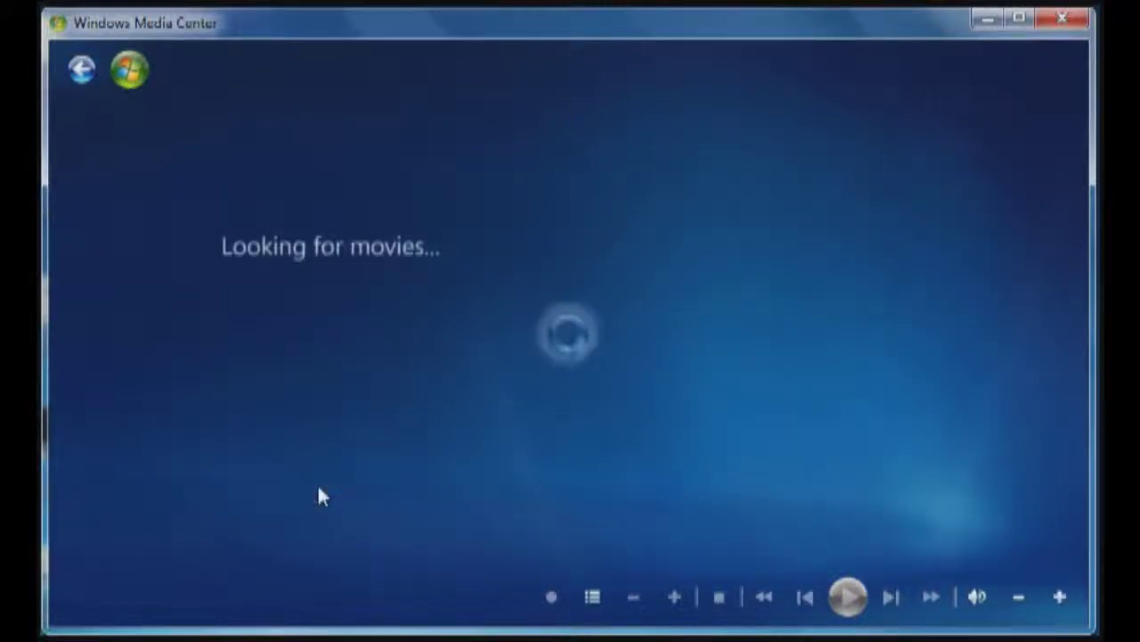
right_click(649, 335)
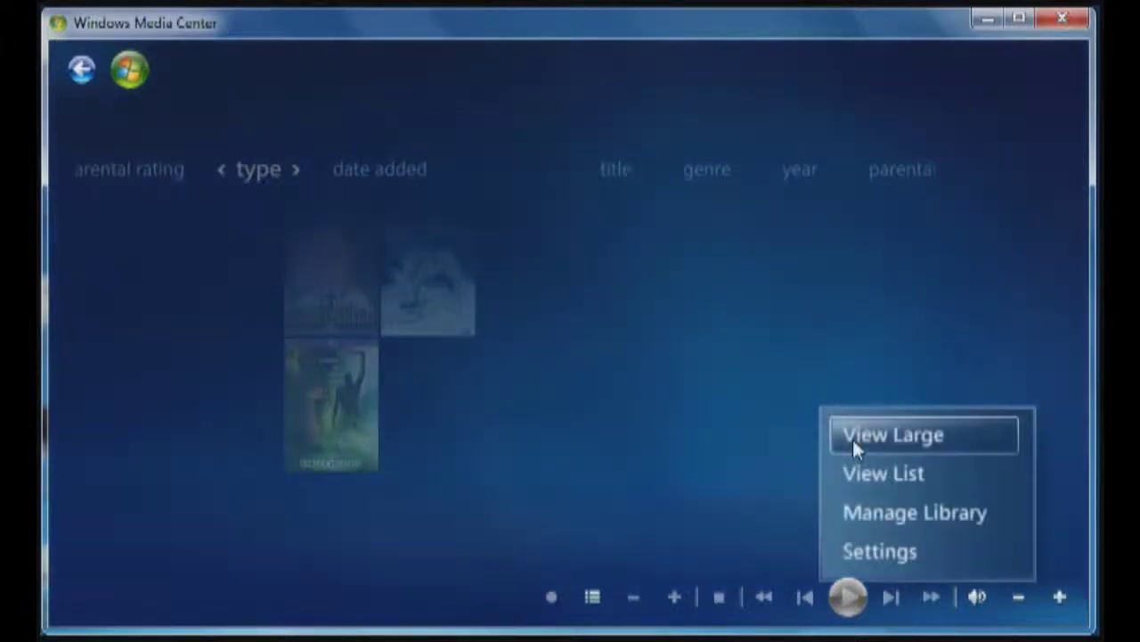
click(873, 515)
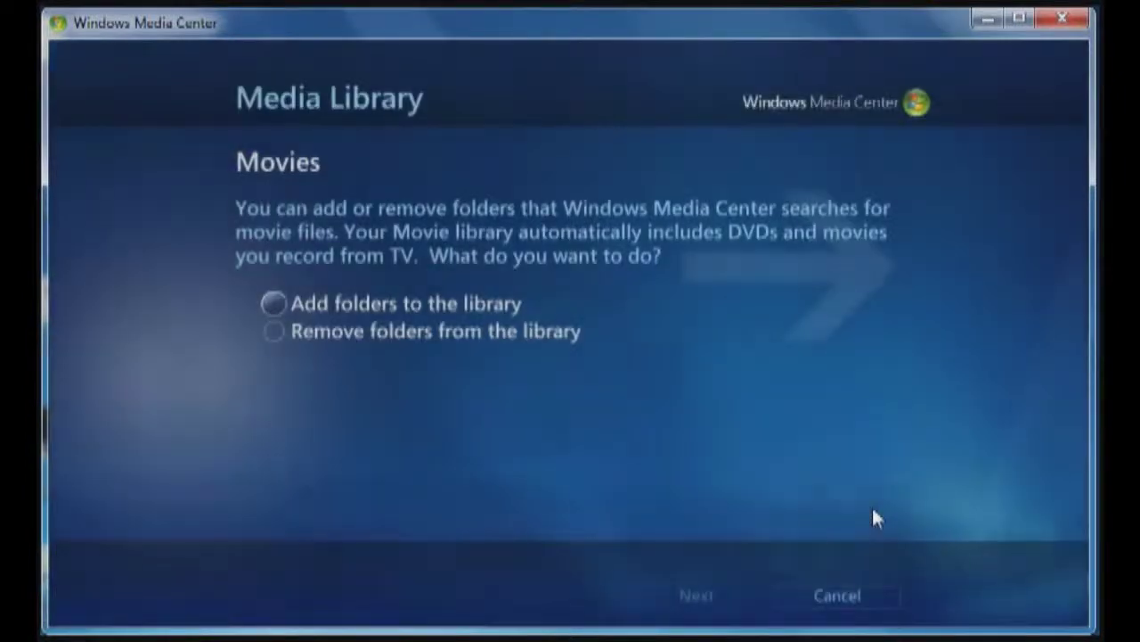
Choose to add movie folders from another computer and load the network computer list
click(273, 306)
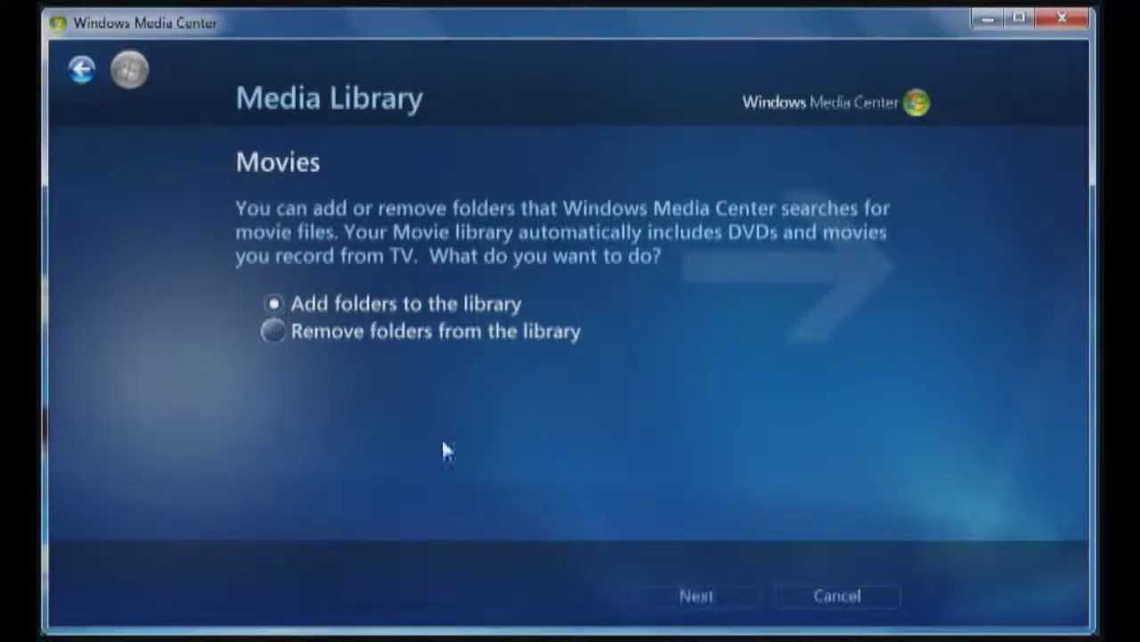
click(688, 598)
click(273, 284)
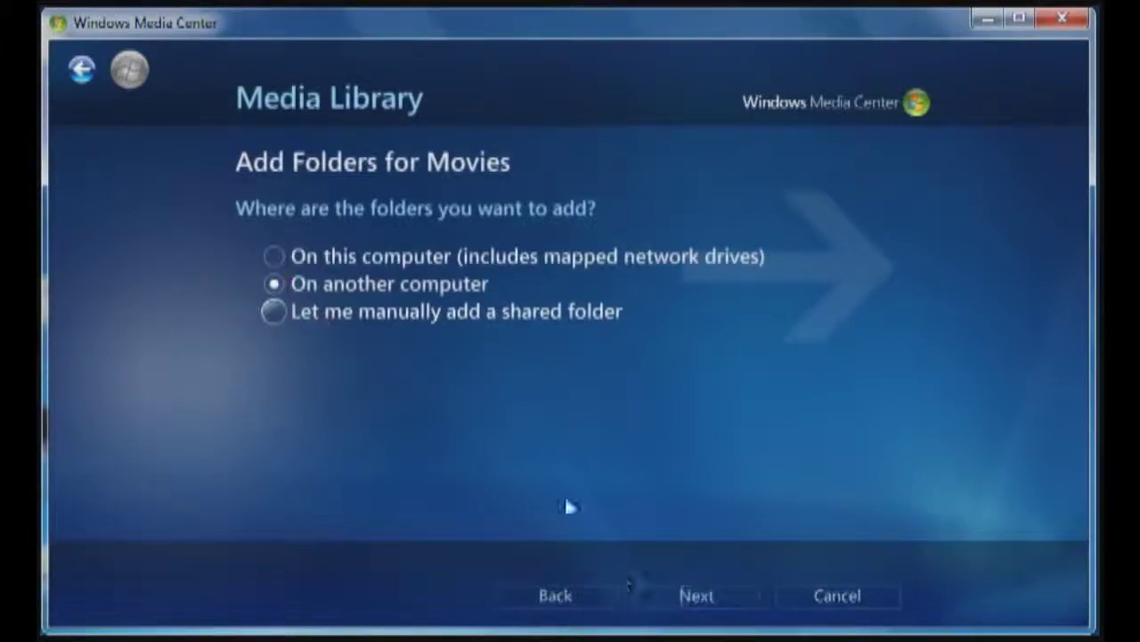
click(683, 595)
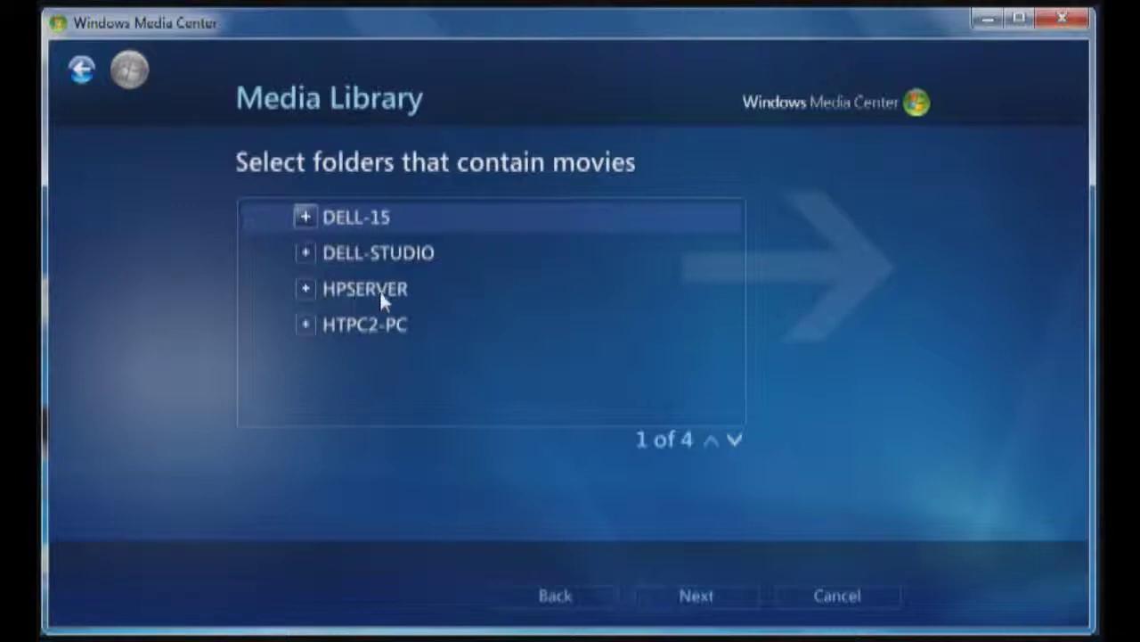
Tick HPSERVER's Videos > DVD Movies folder with sub-folders and continue to Confirm Changes
click(304, 290)
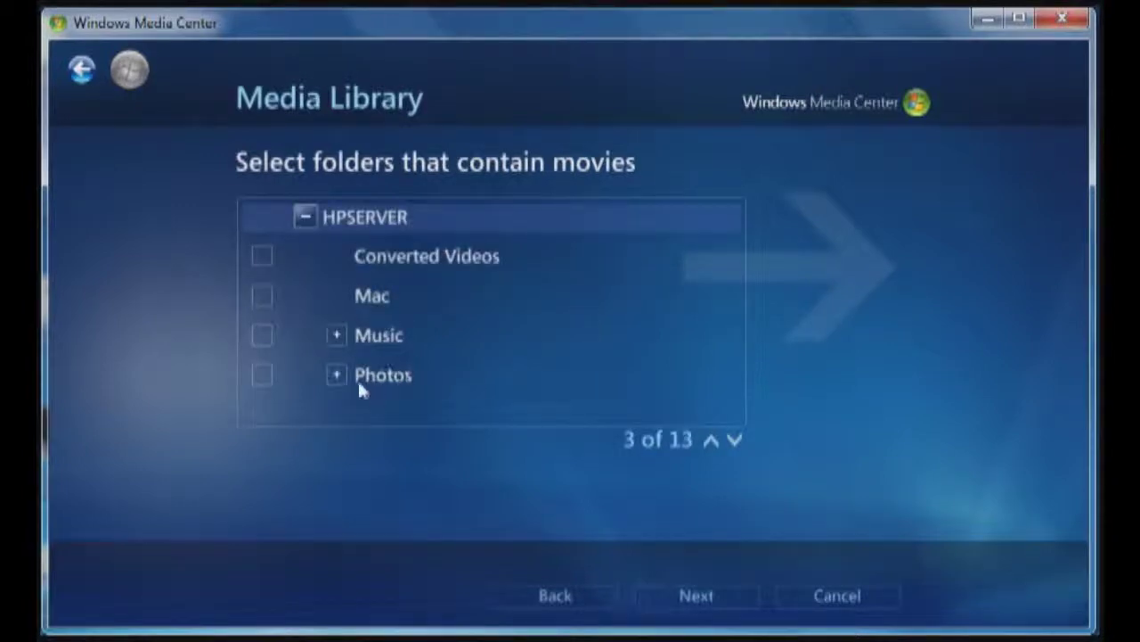
click(732, 442)
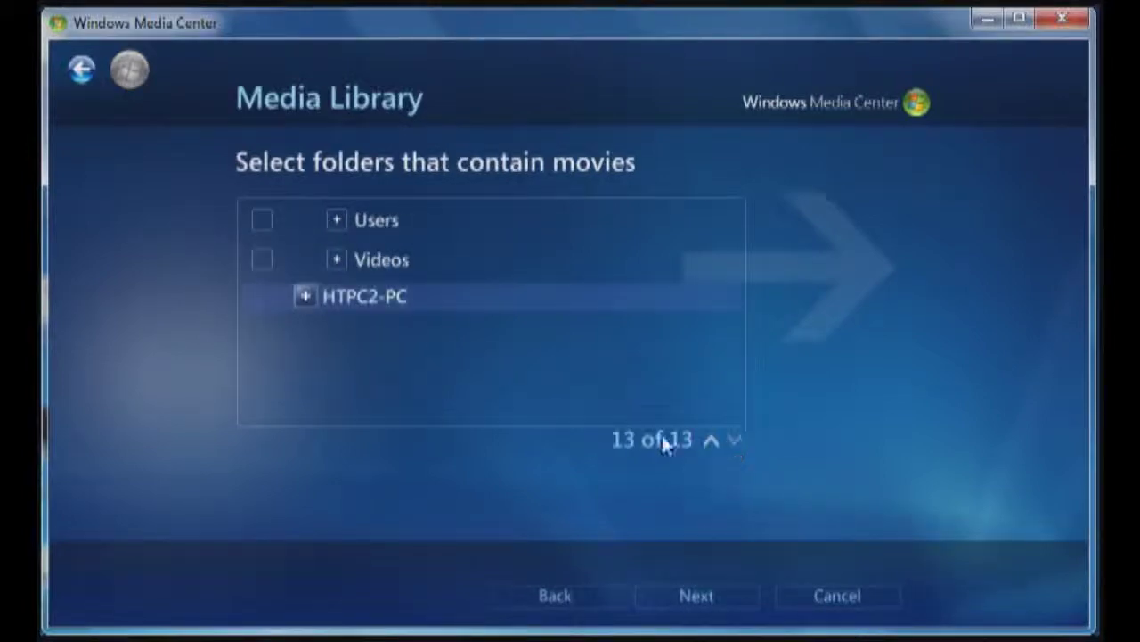
click(336, 261)
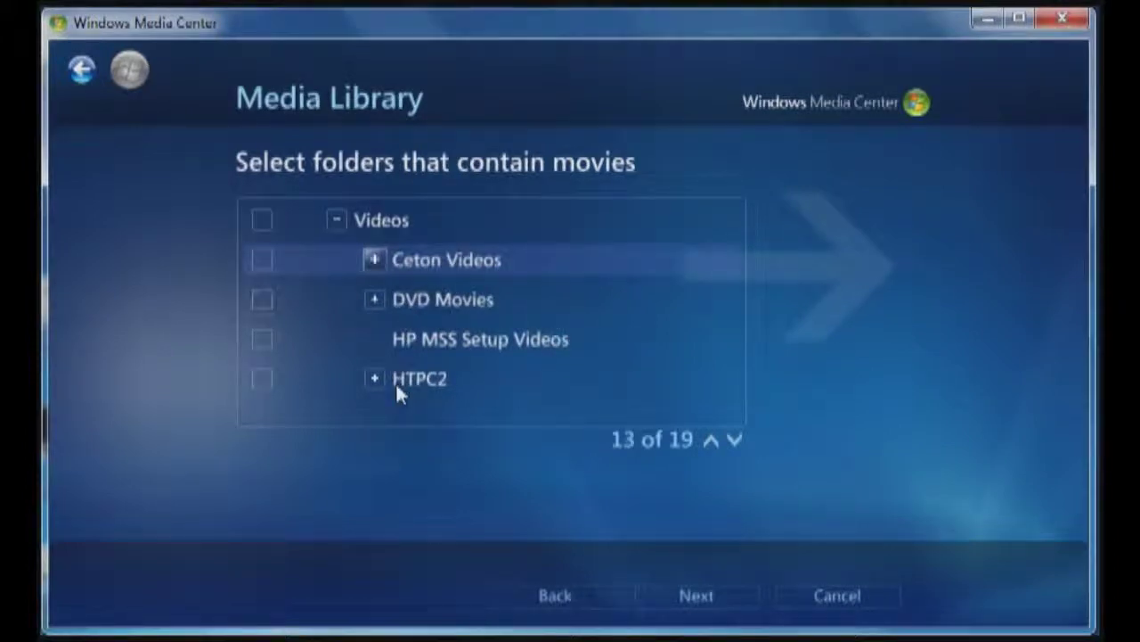
click(262, 299)
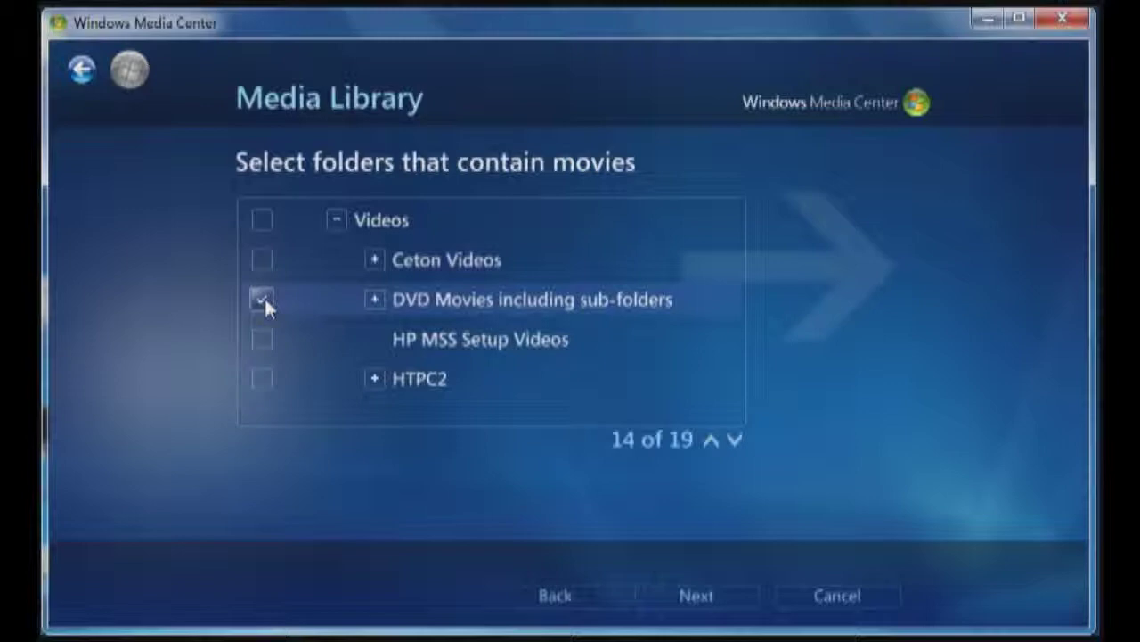
click(701, 600)
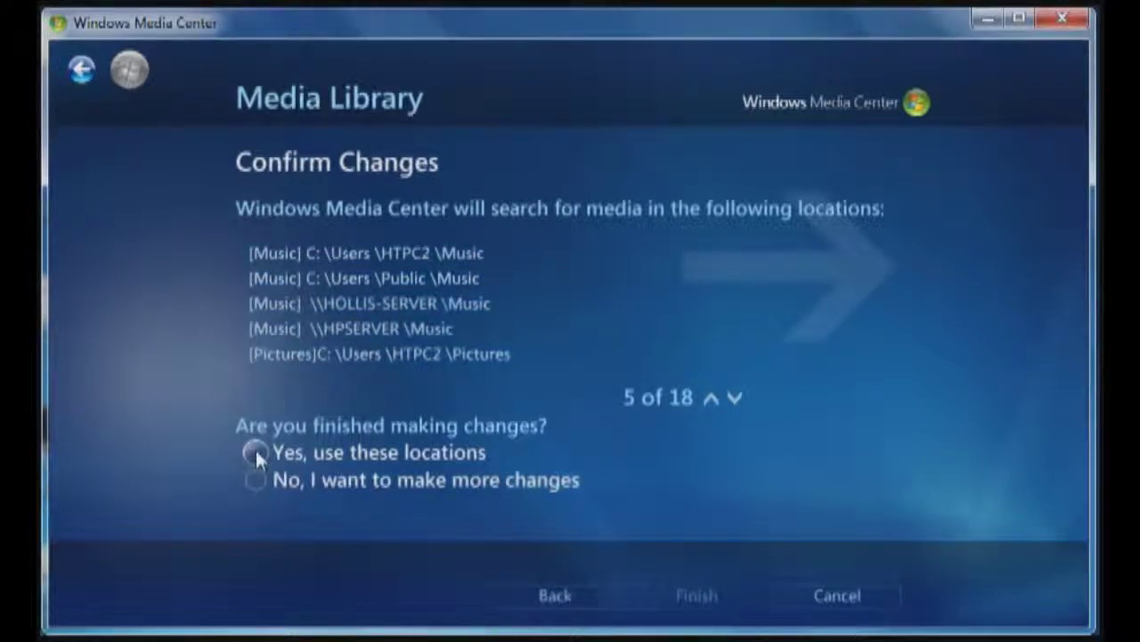
Select 'Yes, use these locations' and scroll through the 18 search locations
click(255, 453)
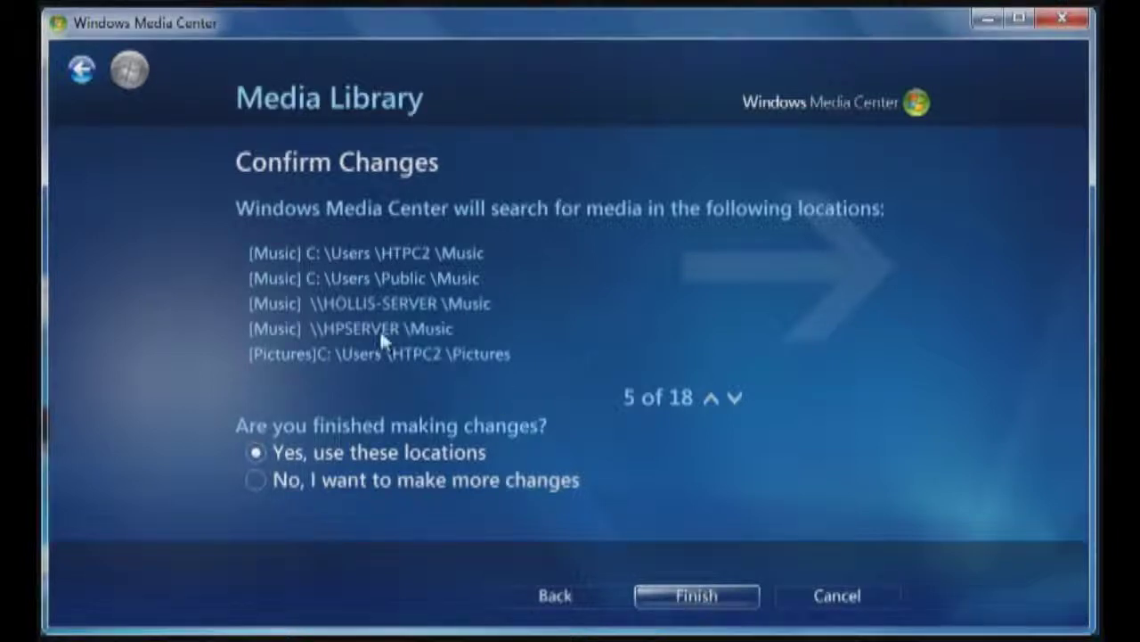
click(733, 399)
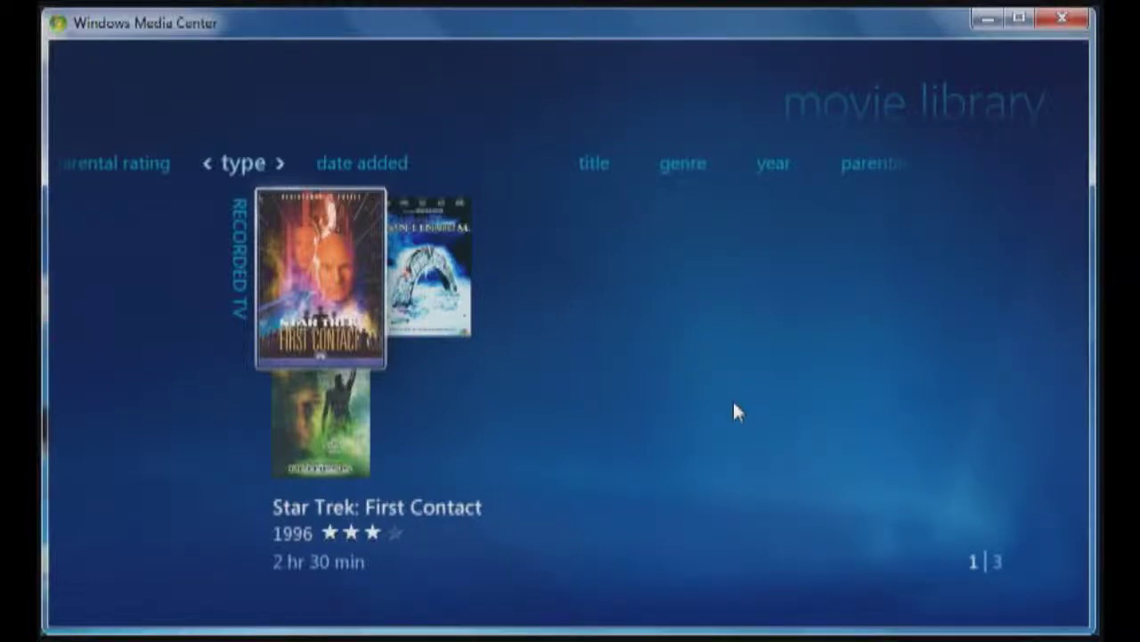
Switch the movie library to the On PC group of movies
key(Right)
key(Right)
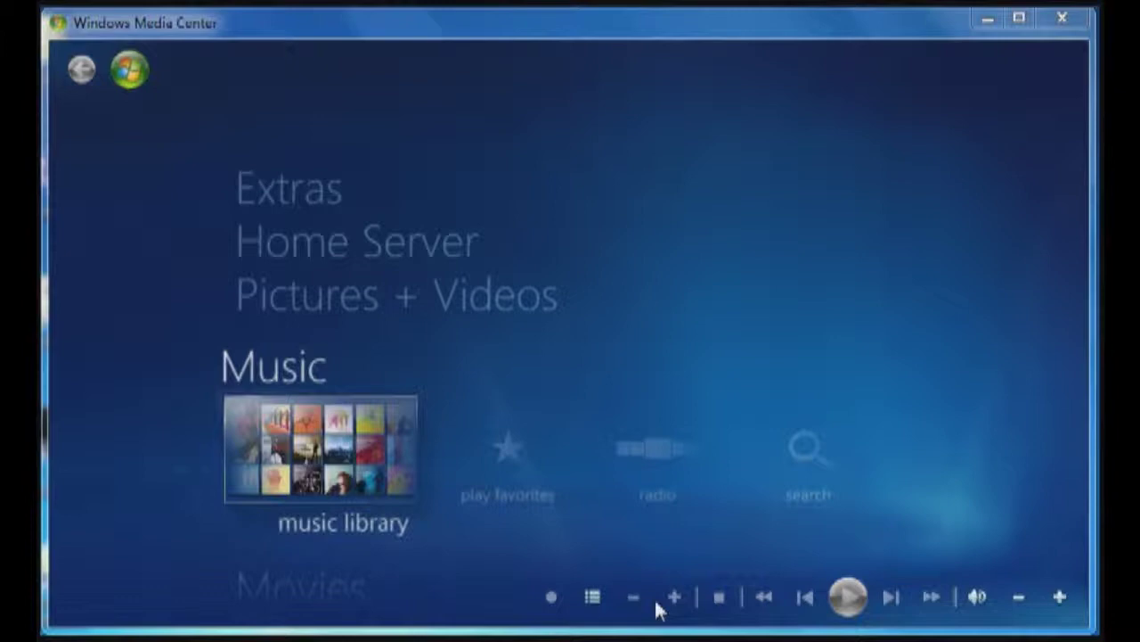
Open the music library and choose Add Music to start the Media Library wizard
click(384, 464)
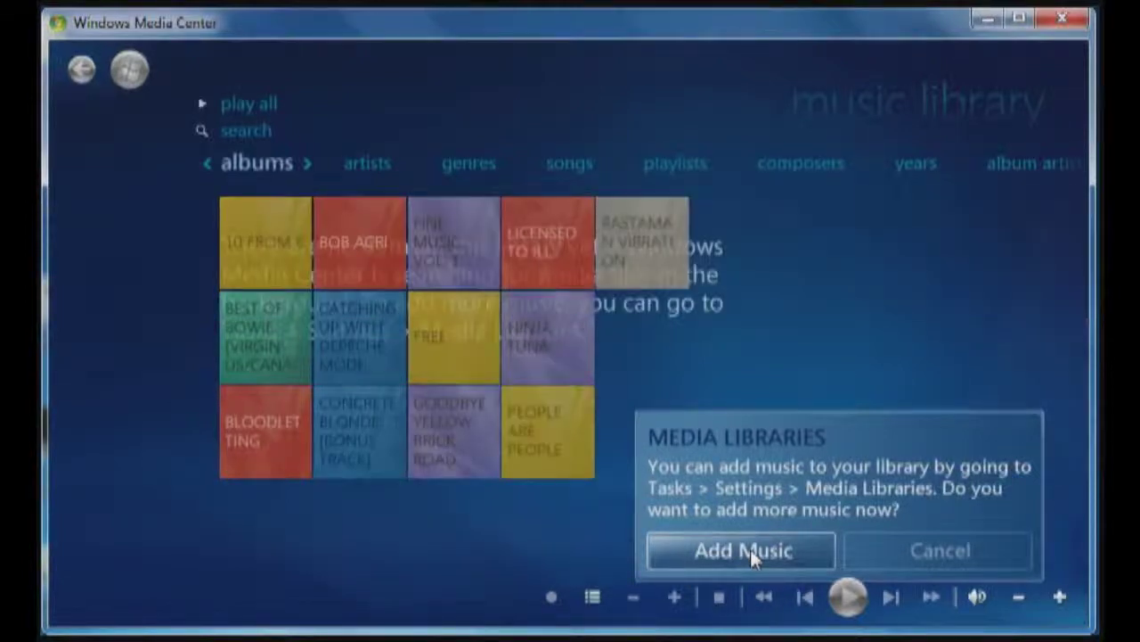
click(731, 550)
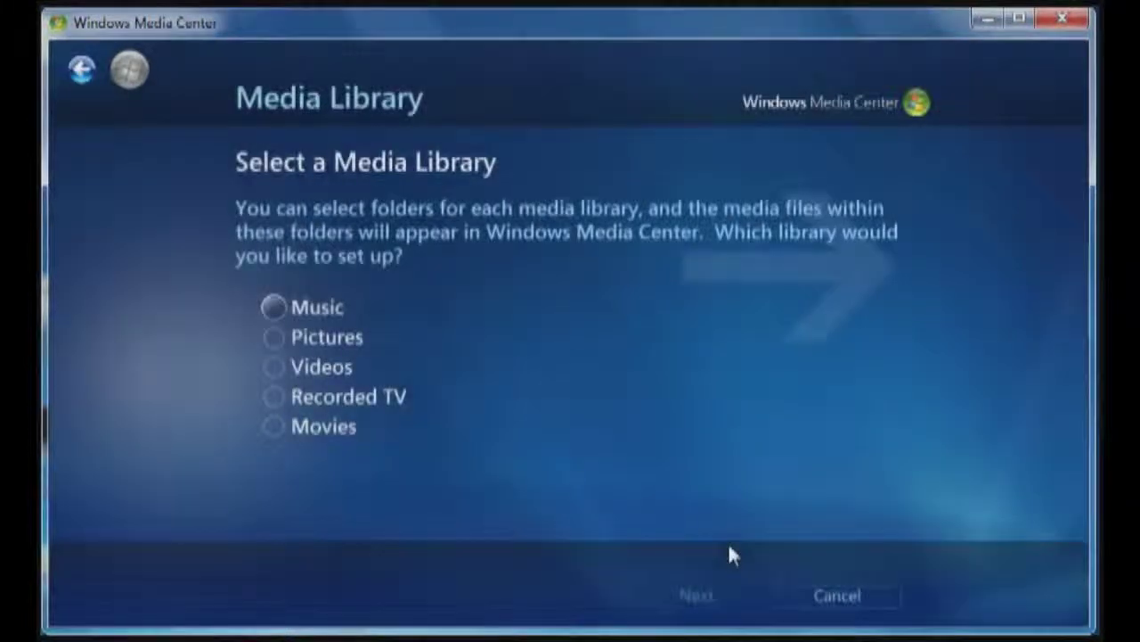
Choose to remove folders from the Music library
click(682, 595)
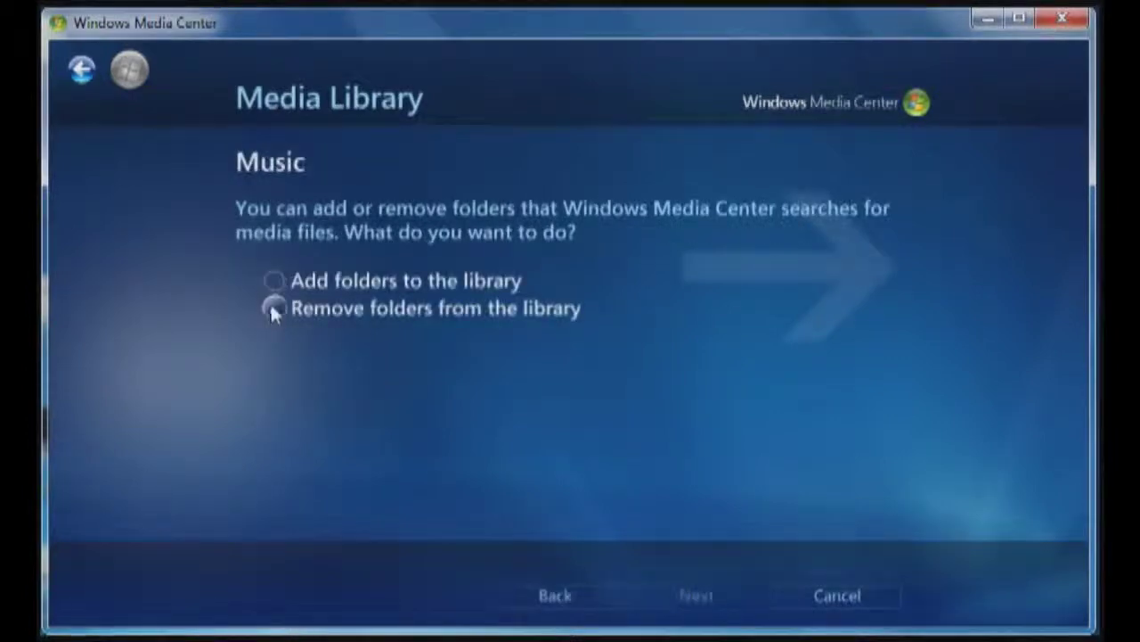
click(271, 305)
click(696, 595)
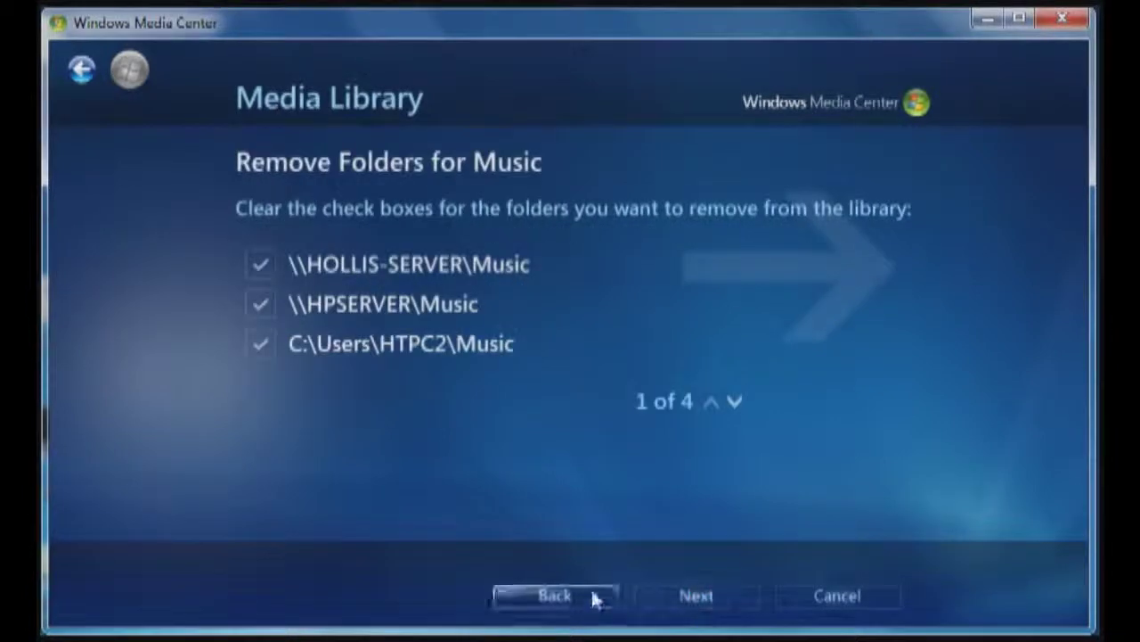
Uncheck \\HOLLIS-SERVER\Music in the music folder list, leaving 17 locations
click(265, 272)
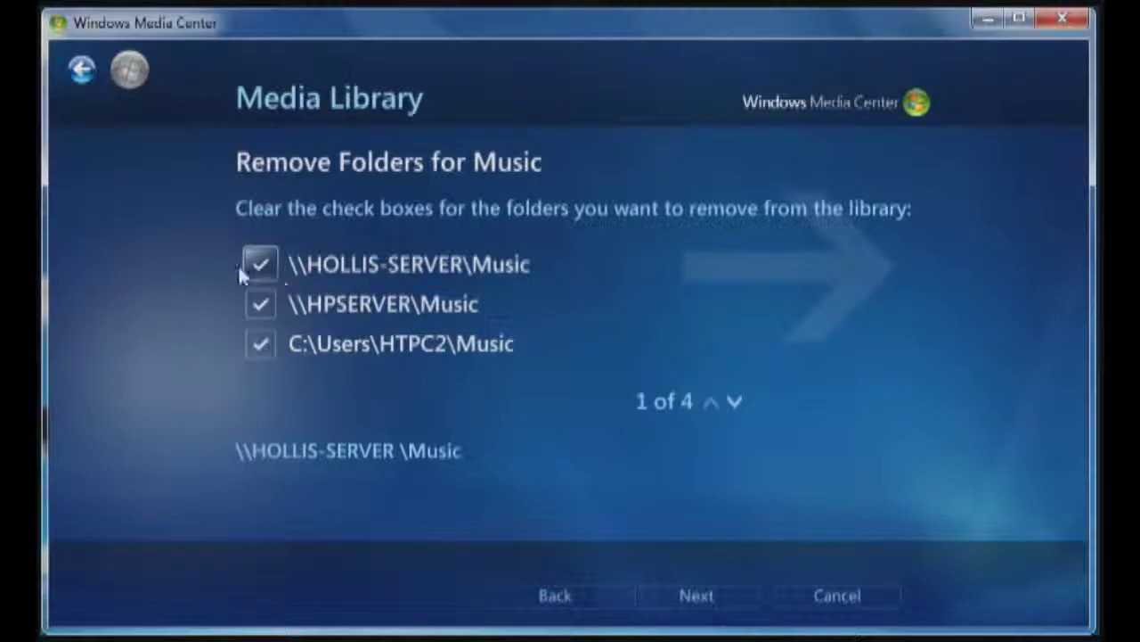
click(261, 266)
key(Return)
key(Down)
key(Down)
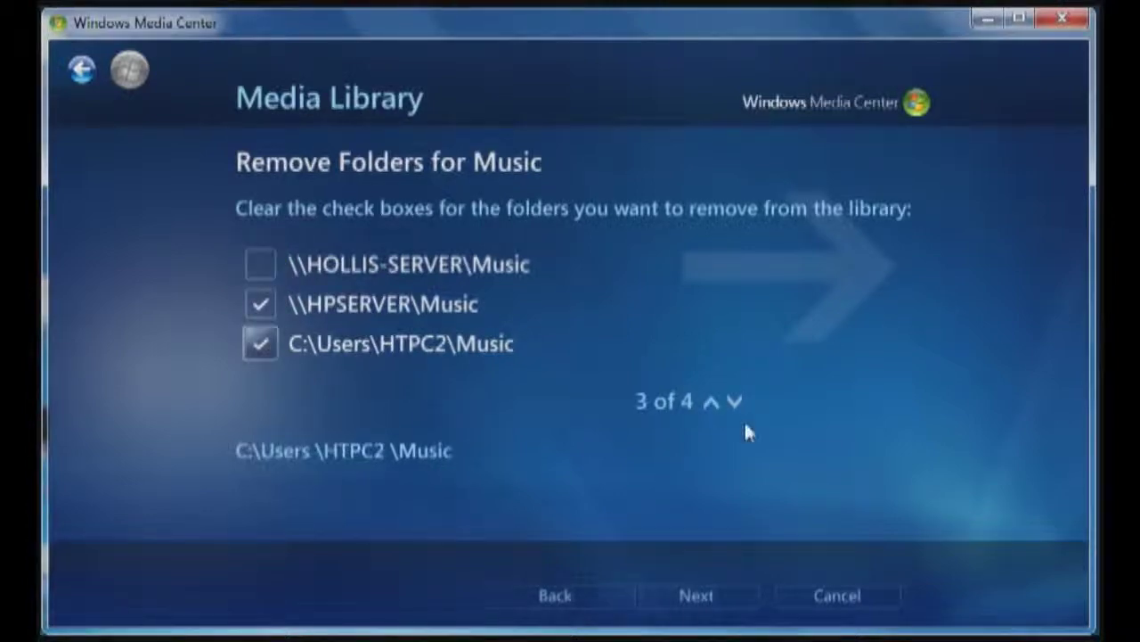
click(735, 406)
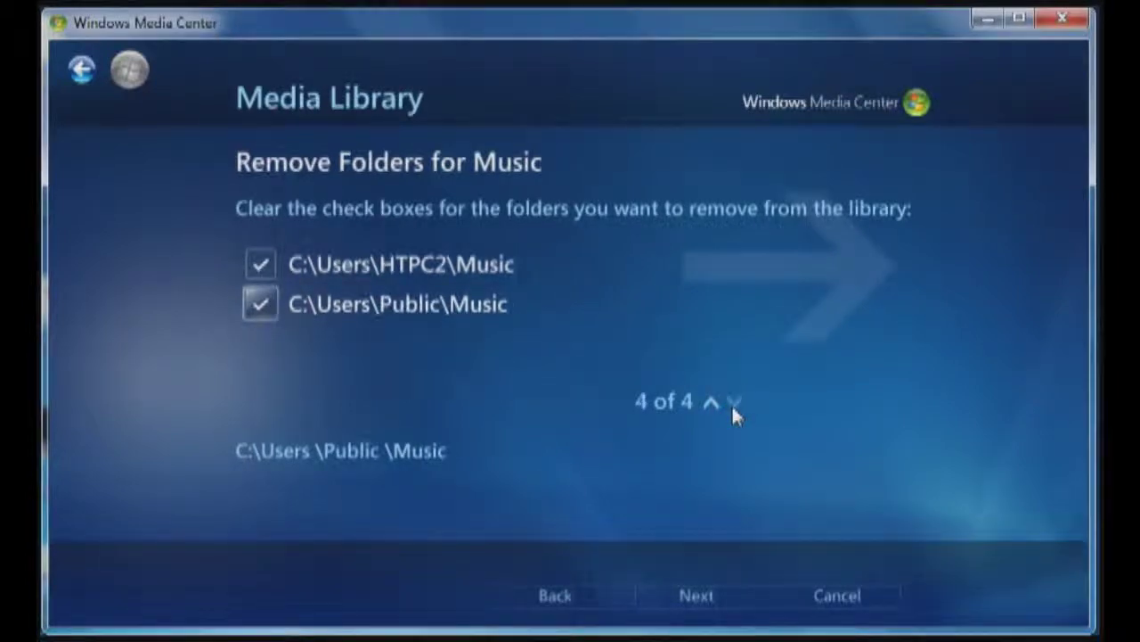
click(710, 402)
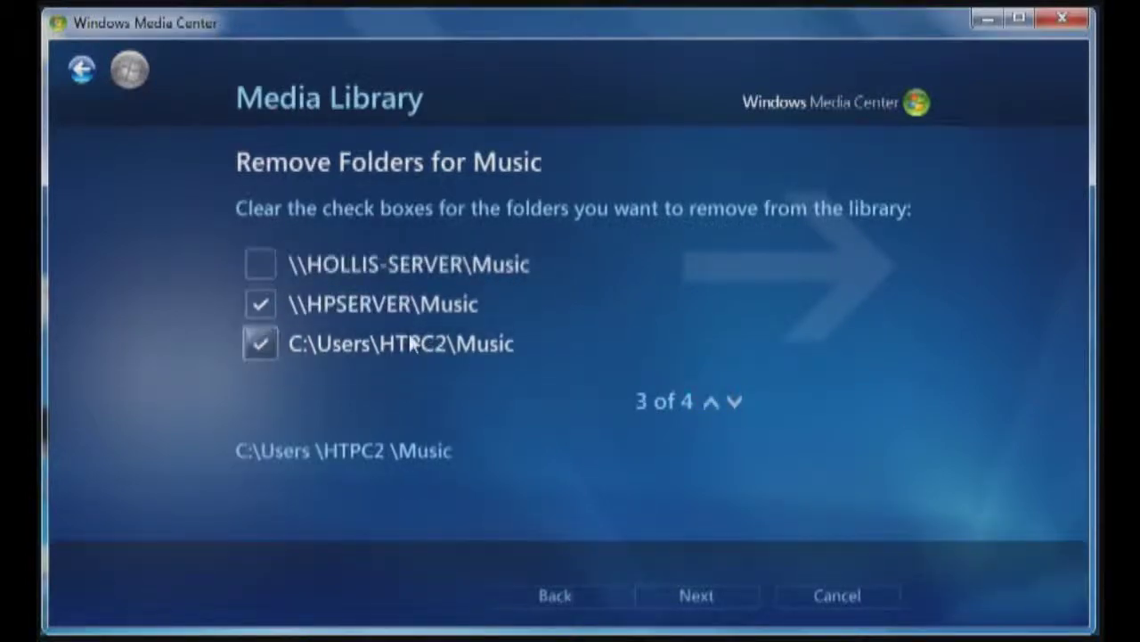
click(699, 598)
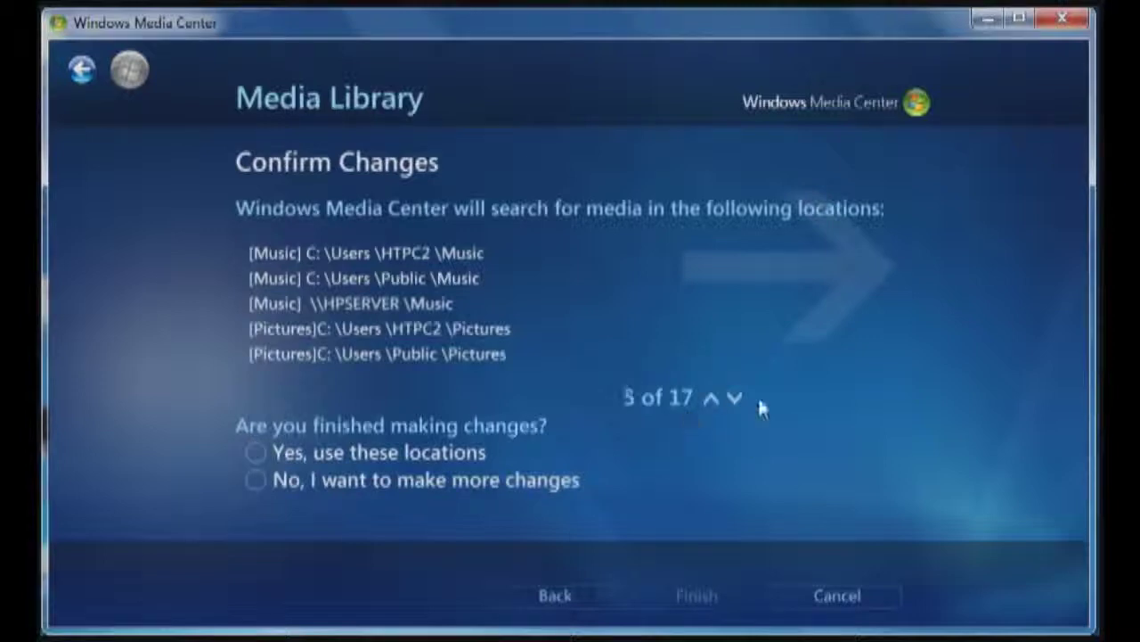
Review the 17 music locations, confirm 'Yes, use these locations', and finish
click(730, 397)
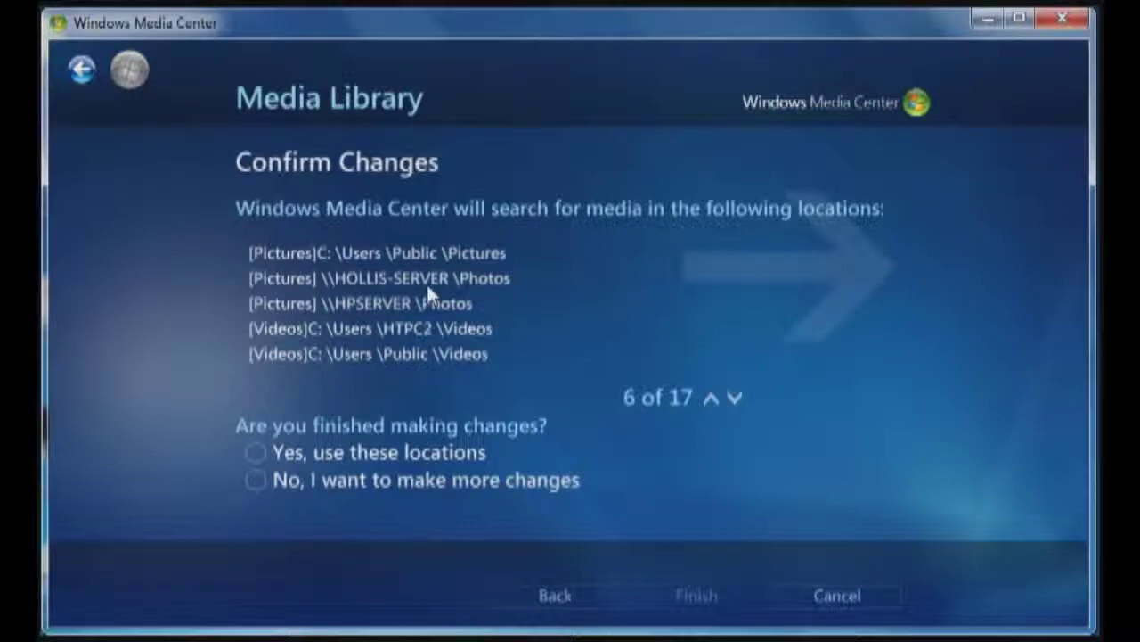
click(252, 454)
click(704, 598)
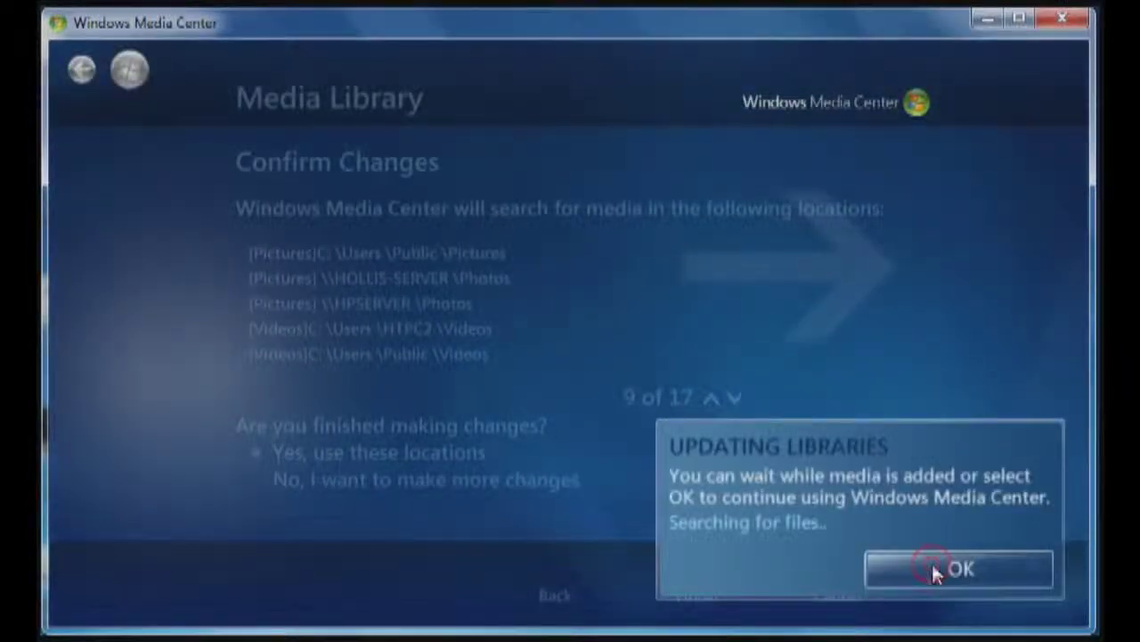
Dismiss the Updating Libraries notice with OK
click(934, 570)
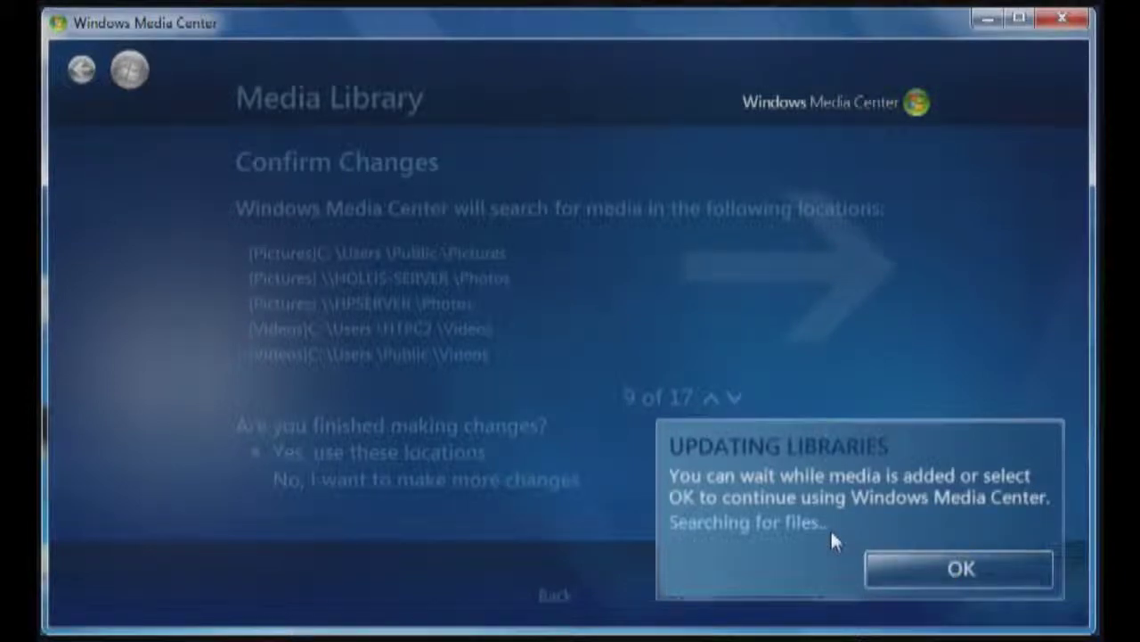